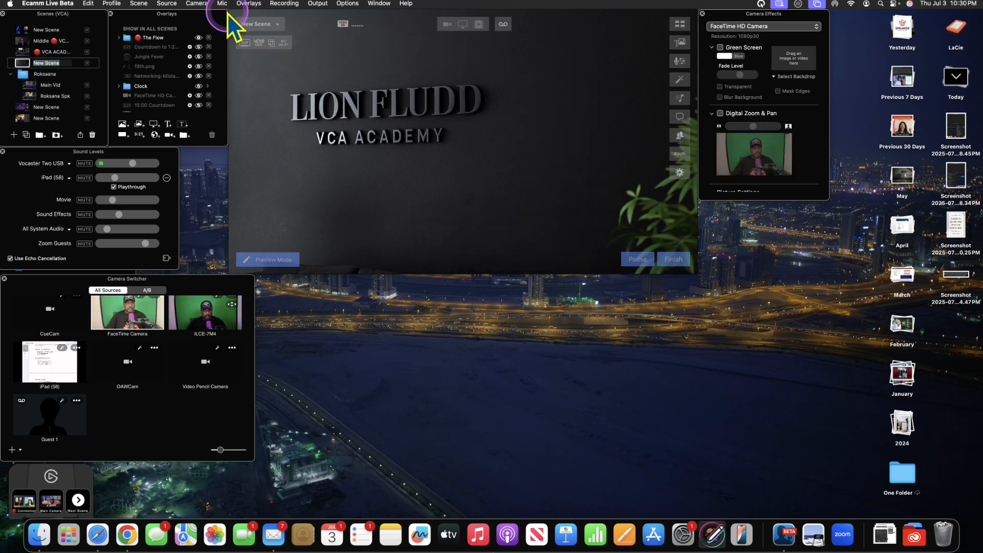
Add a camera overlay to the blank scene and set its video source to ILCE-7M4
key("alt+a")
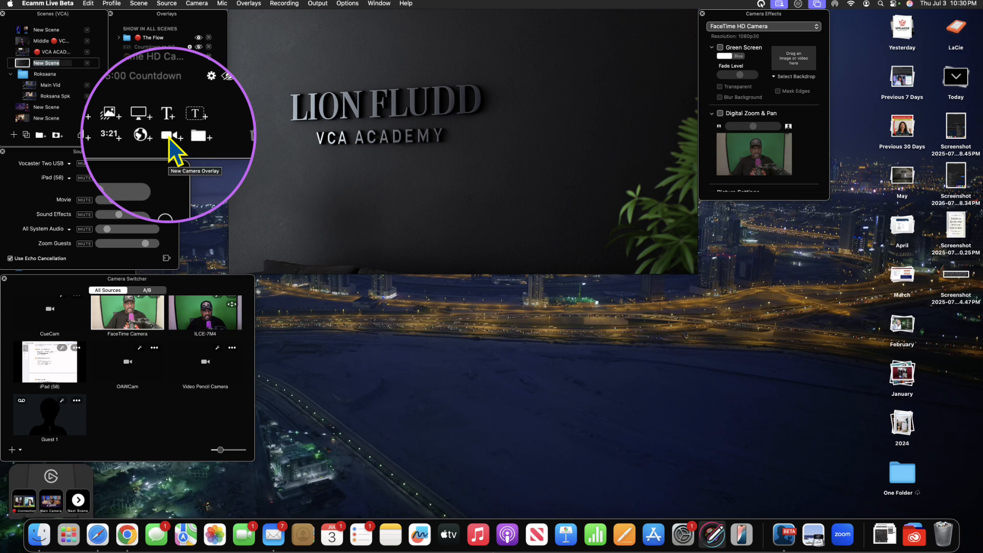
left_click(170, 136)
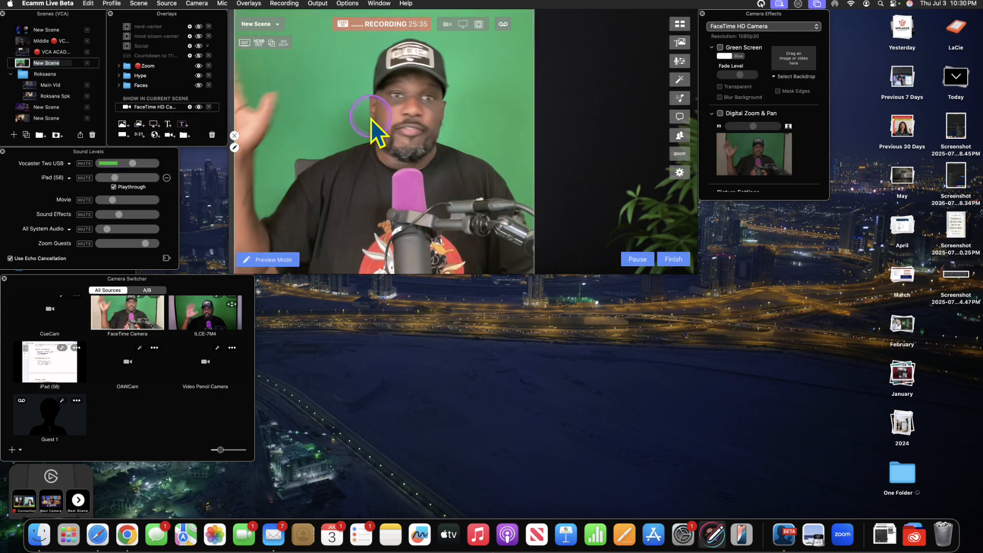
left_click(234, 148)
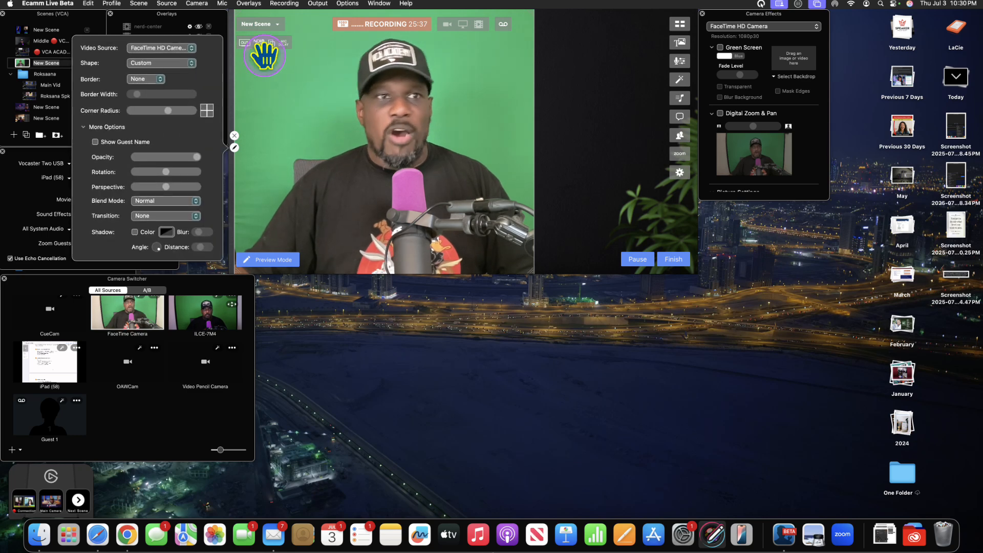
left_click(192, 47)
left_click(182, 58)
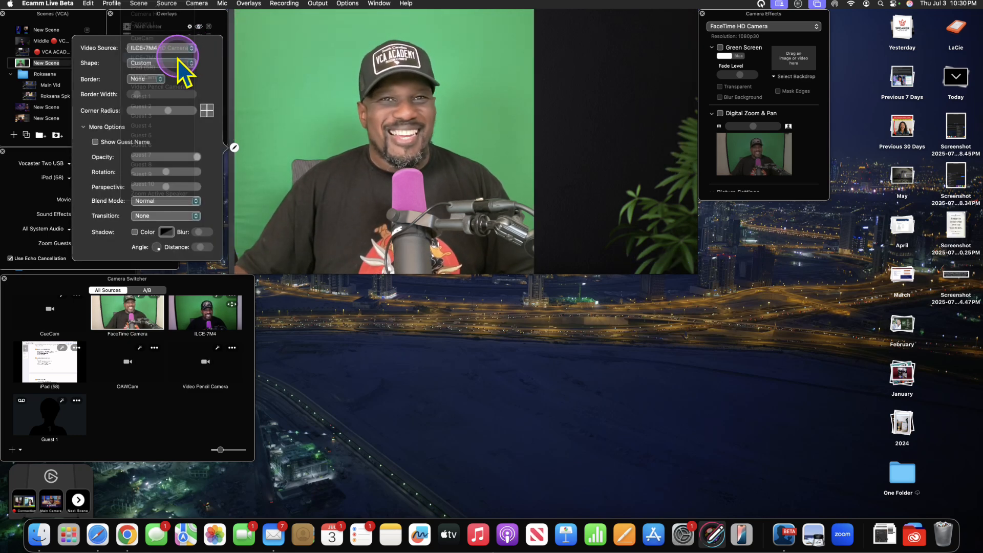
left_click(366, 83)
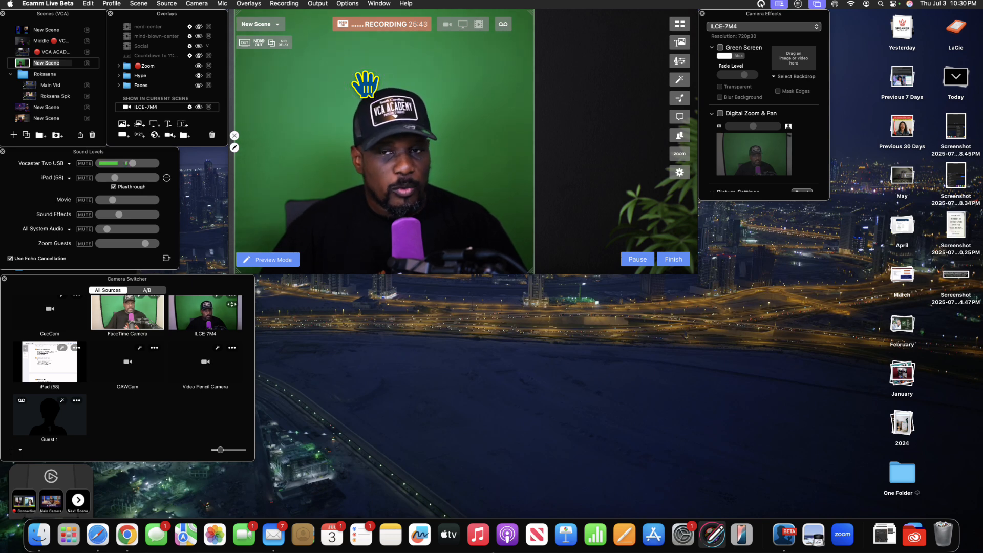
Enable the green screen effect for ILCE-7M4 and use il_570xN.5385631927_7z3q.jpg.avif from the recent items as its backdrop
left_click(720, 48)
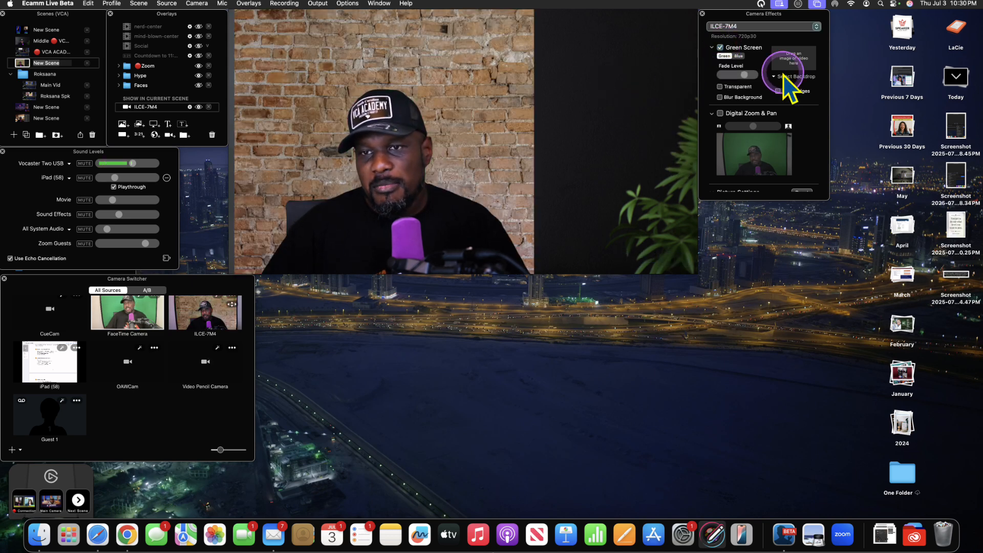
left_click(780, 77)
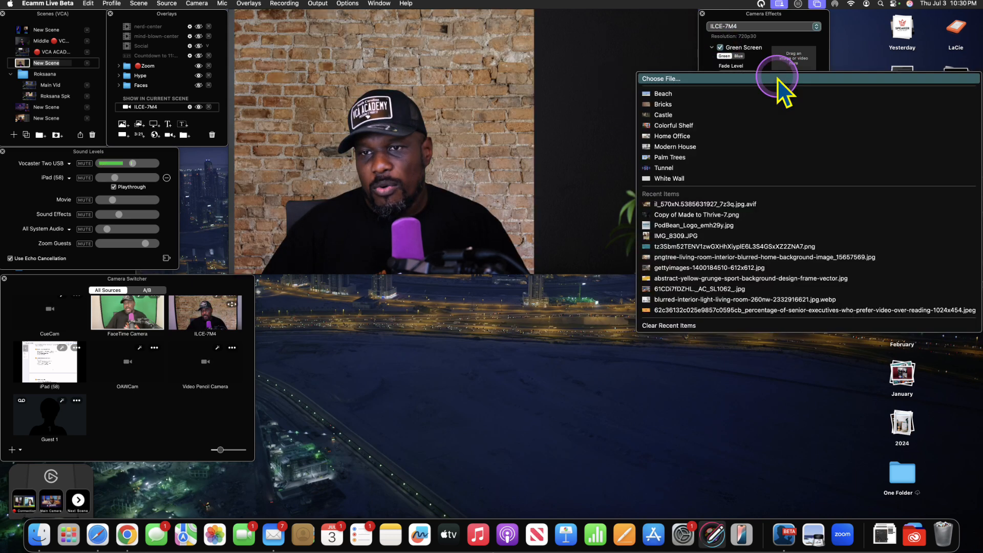
left_click(723, 203)
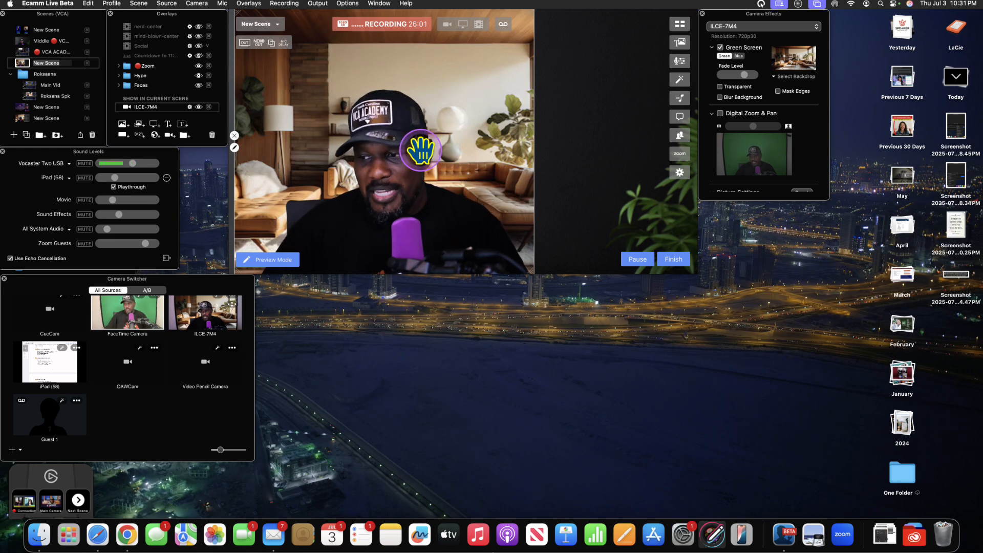
Shrink the ILCE-7M4 camera overlay and position it in the upper-left part of the scene
scroll(408, 150, "down", 3)
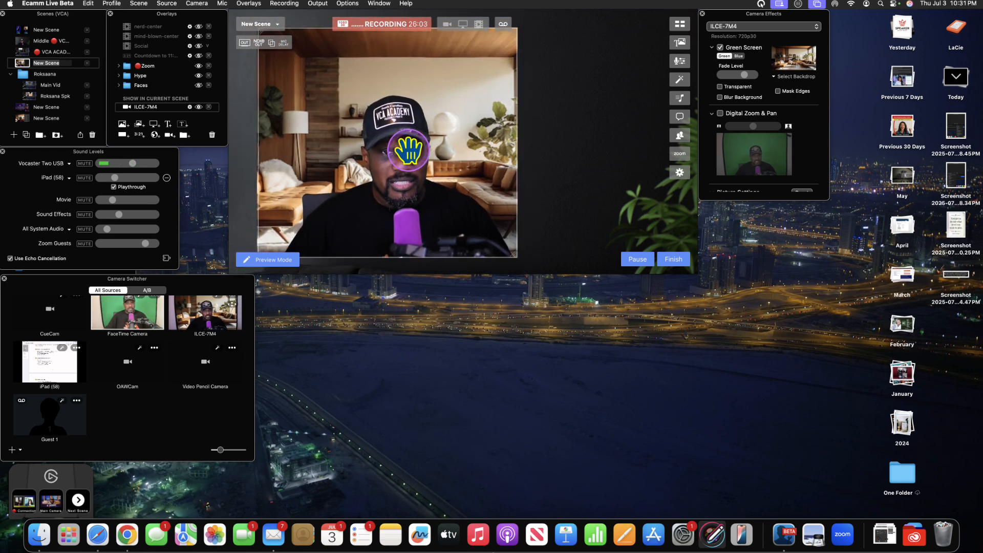
scroll(409, 150, "down", 4)
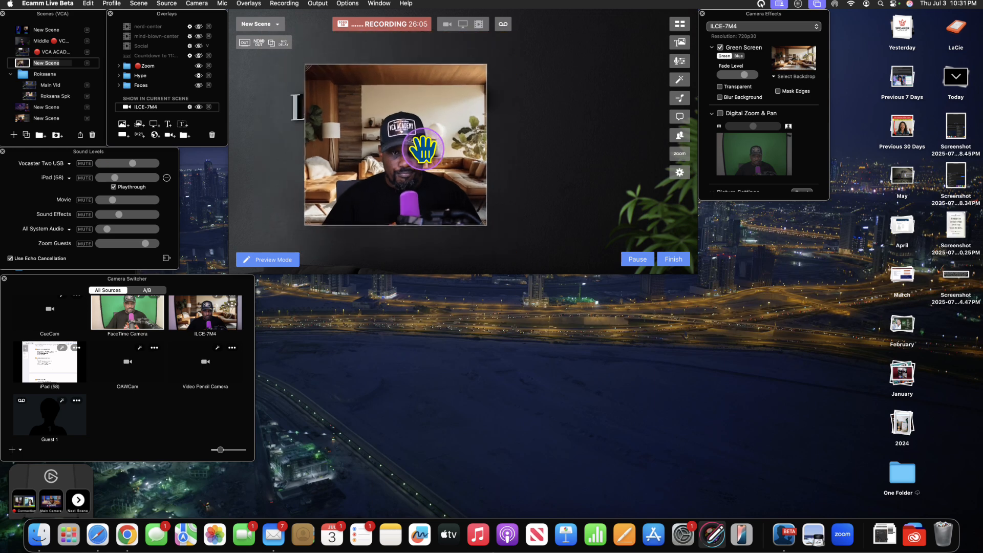
left_click_drag(408, 140, 379, 128)
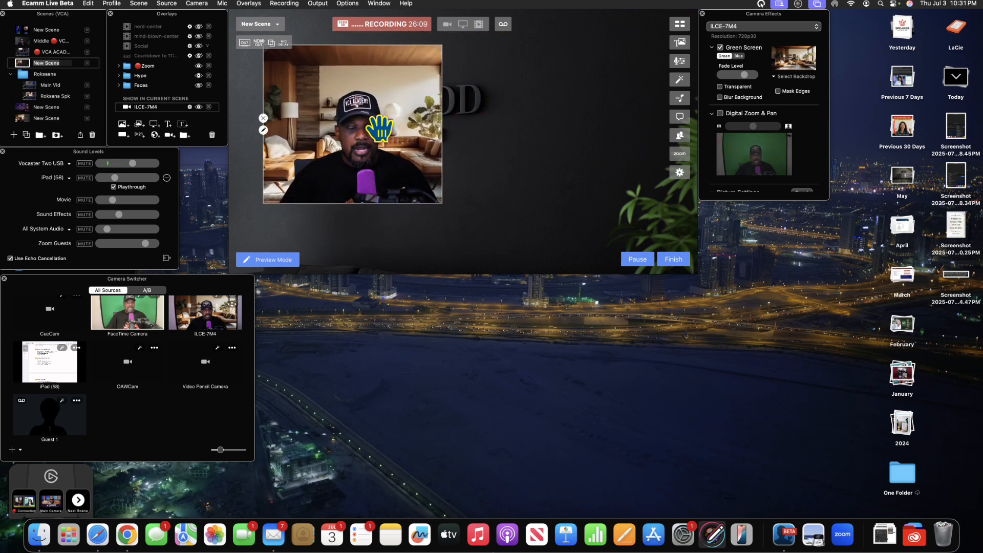
Switch to Finder, open the LaCie drive and go to the names starting with R in the ECAMM Live Media folder
left_click(958, 26)
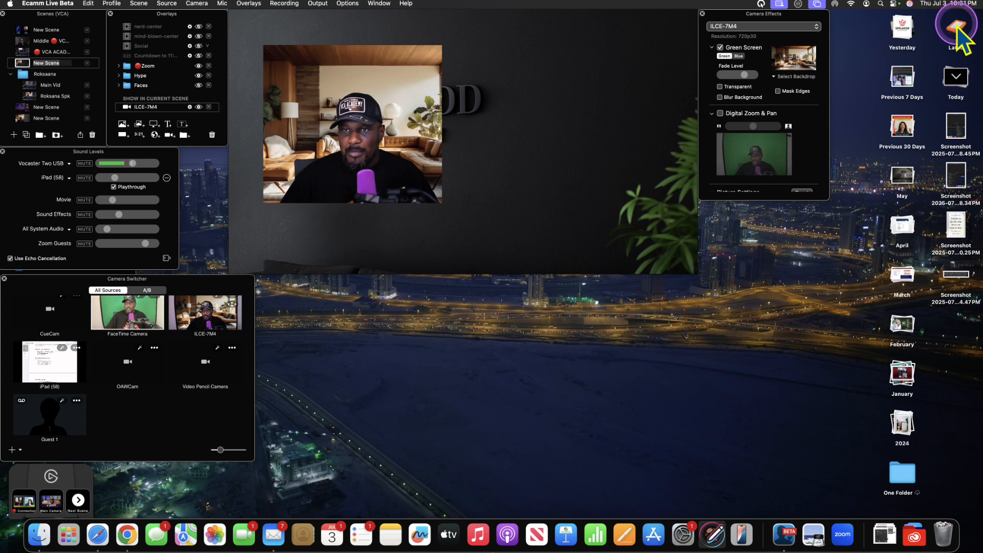
double_click(958, 27)
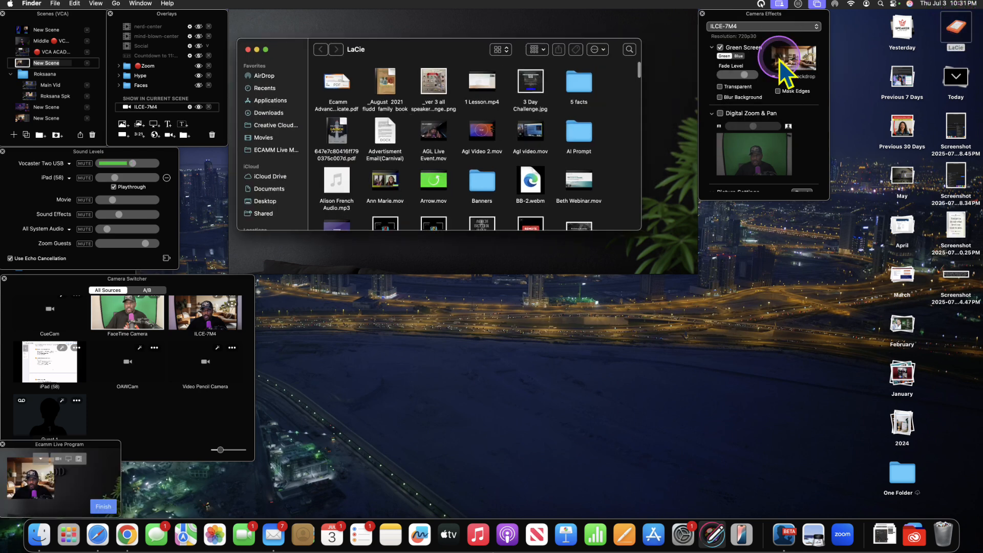
left_click(281, 150)
left_click(583, 122)
key("r")
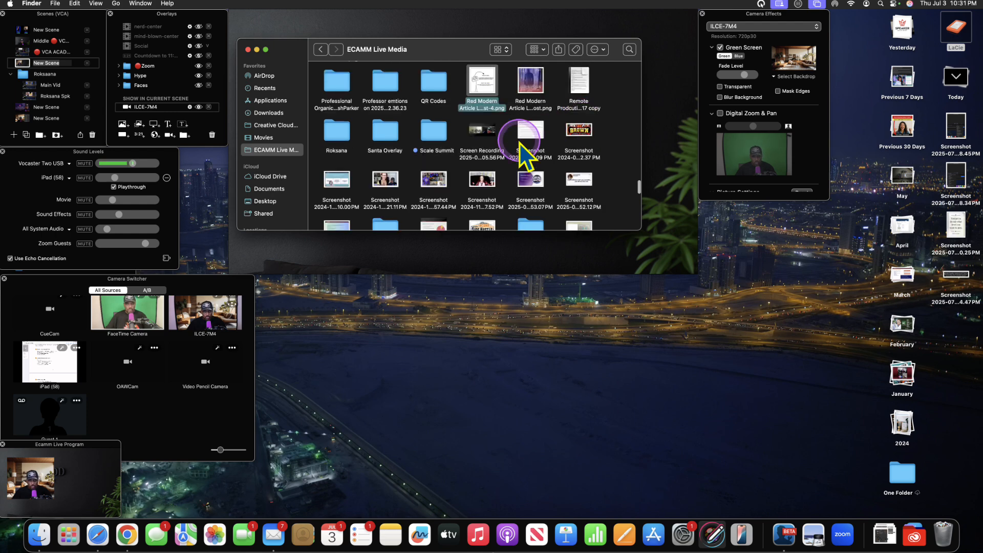
Open the speaker's folder in ECAMM Live Media and move the Finder window clear of the scene preview
scroll(527, 156, "down", 2)
scroll(527, 156, "up", 3)
scroll(520, 143, "up", 3)
scroll(526, 154, "down", 2)
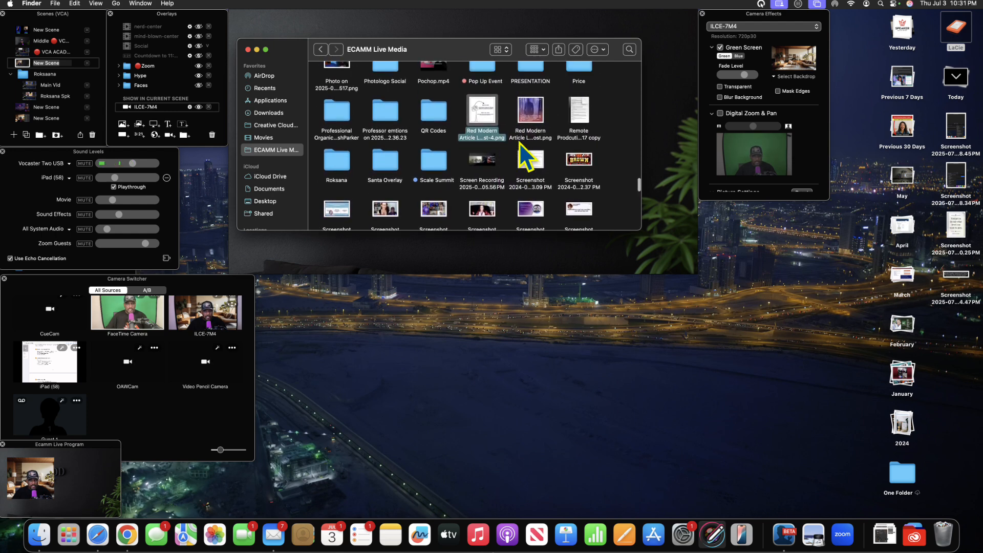
double_click(344, 162)
left_click_drag(422, 52, 727, 230)
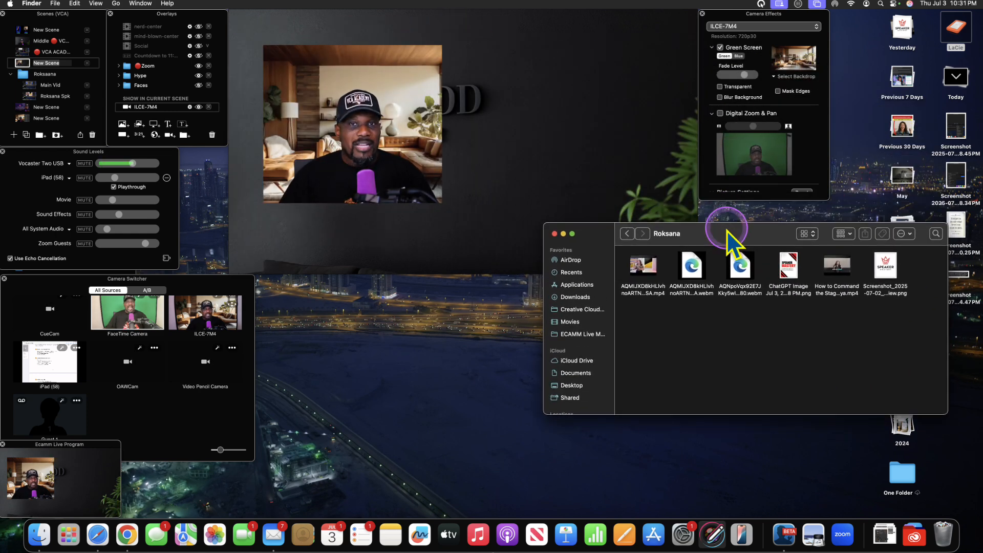
Add the ChatGPT Image PNG to the current scene's overlays, directly below the ILCE-7M4 overlay
left_click(787, 260)
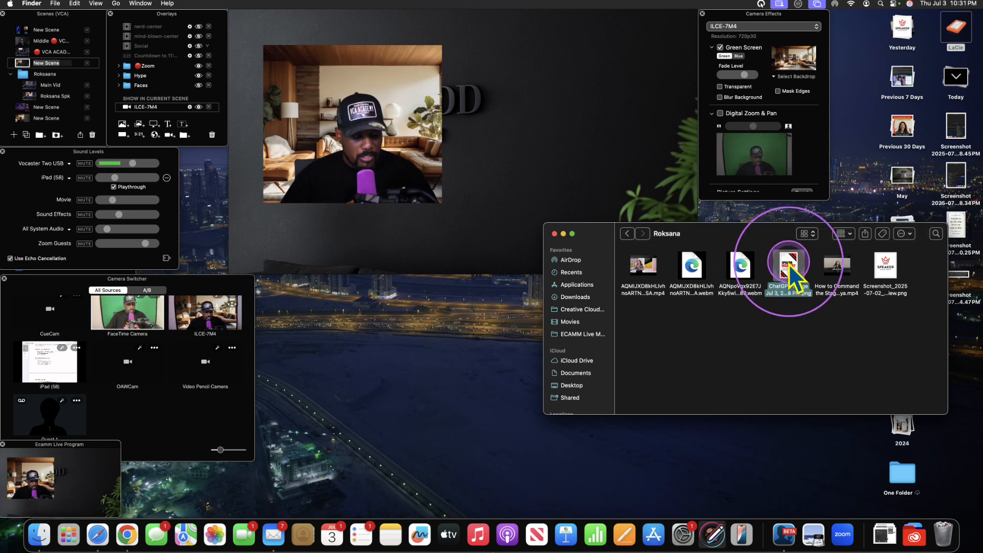
left_click_drag(789, 267, 182, 68)
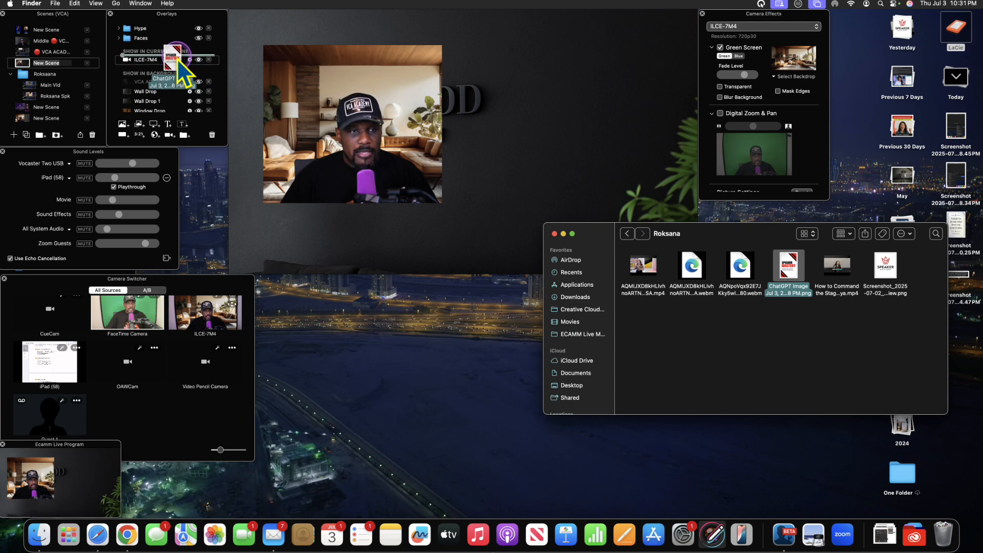
left_click_drag(180, 61, 177, 65)
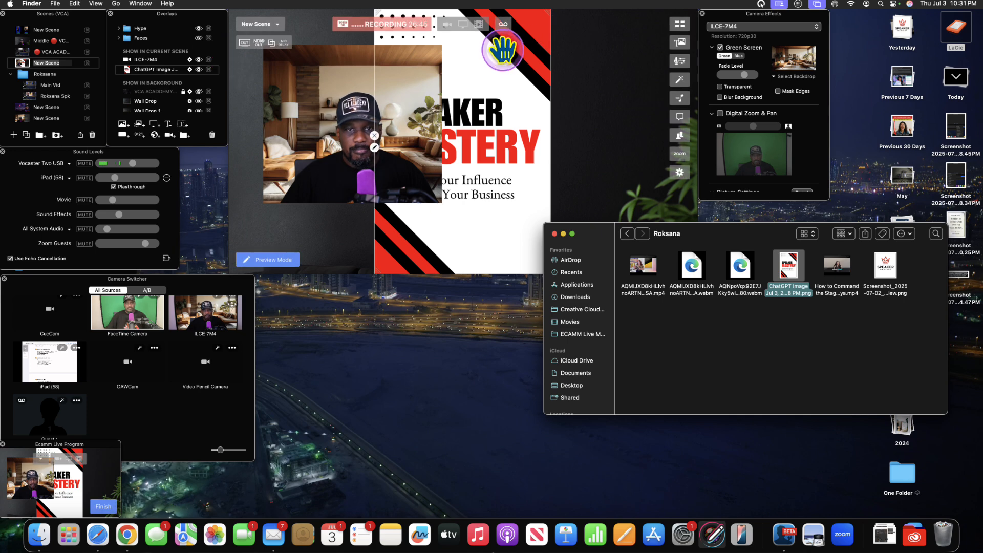
Enlarge the Speaker Mastery image to the scene's width and reposition it with its title in view behind the camera
left_click(502, 51)
scroll(493, 52, "up", 10)
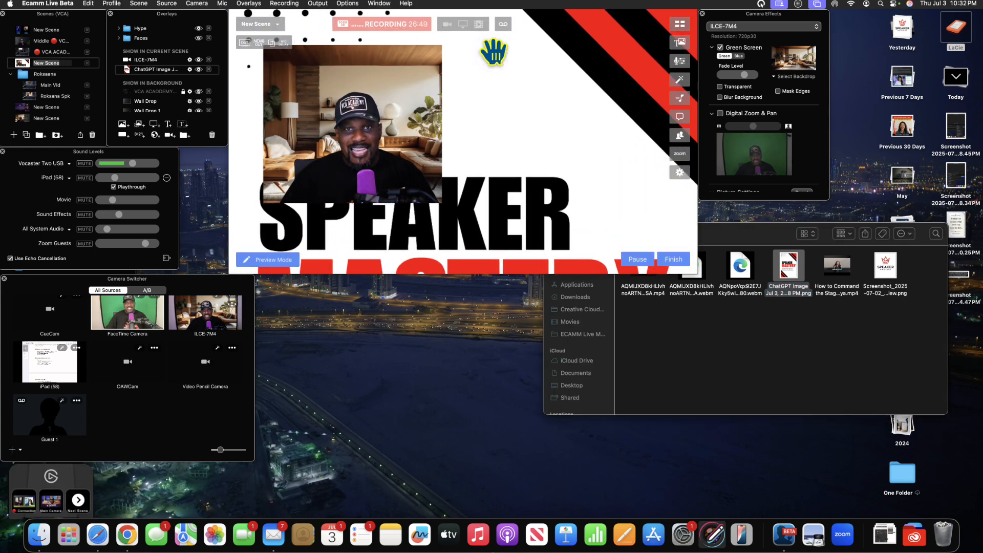
left_click_drag(500, 66, 501, 224)
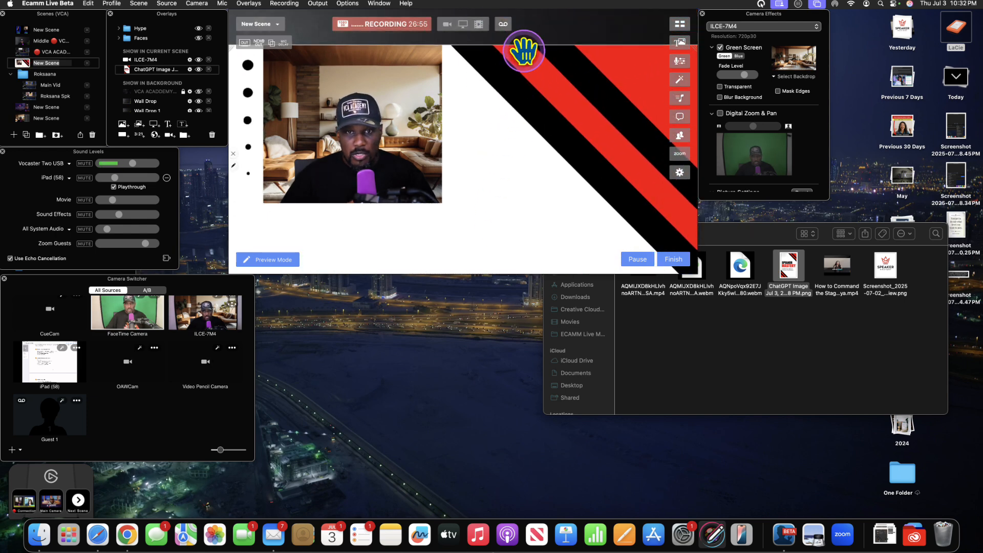
left_click_drag(523, 46, 523, 171)
left_click_drag(520, 206, 527, 82)
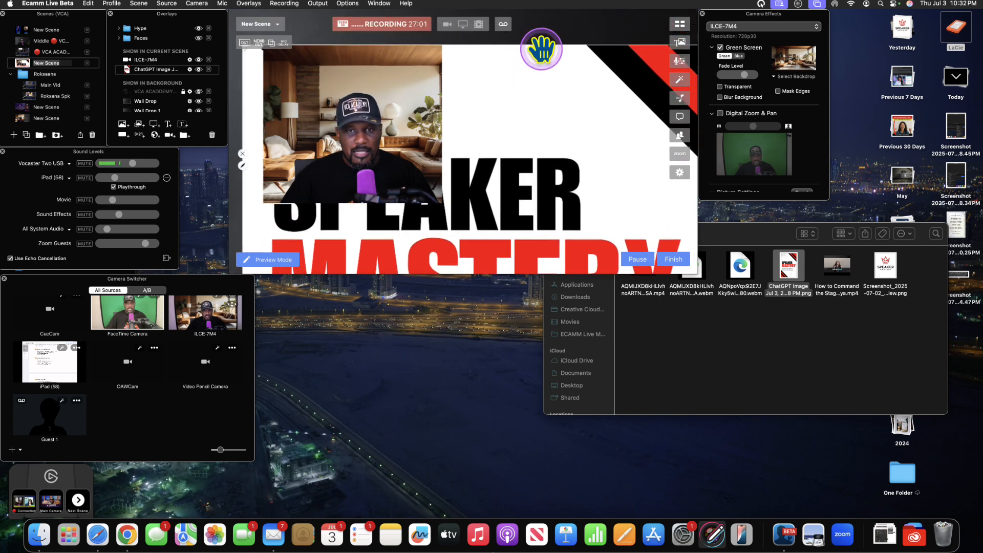
Crop the Speaker Mastery image down to just above its title and move it up to the top of the scene
left_click_drag(542, 46, 537, 123)
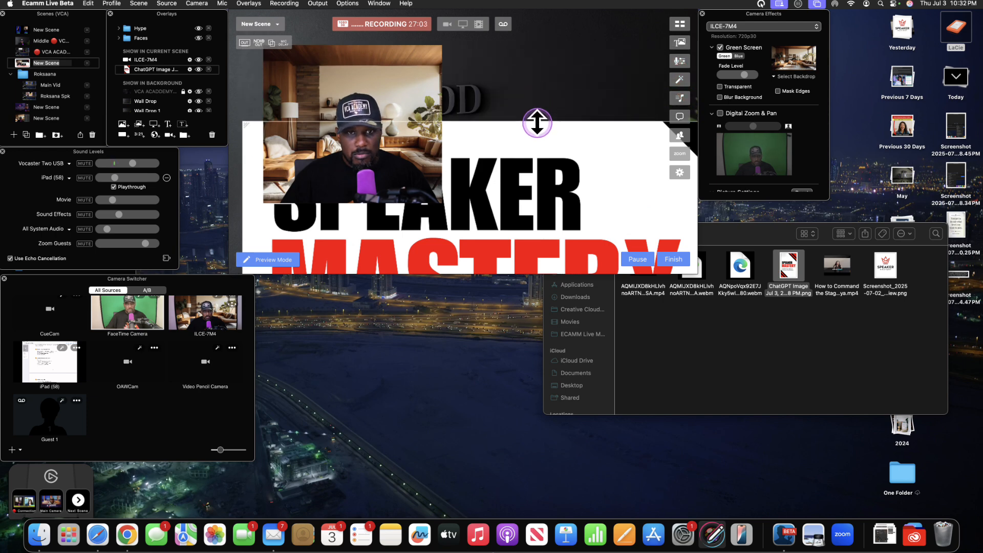
left_click_drag(555, 157, 528, 15)
left_click_drag(558, 81, 561, 102)
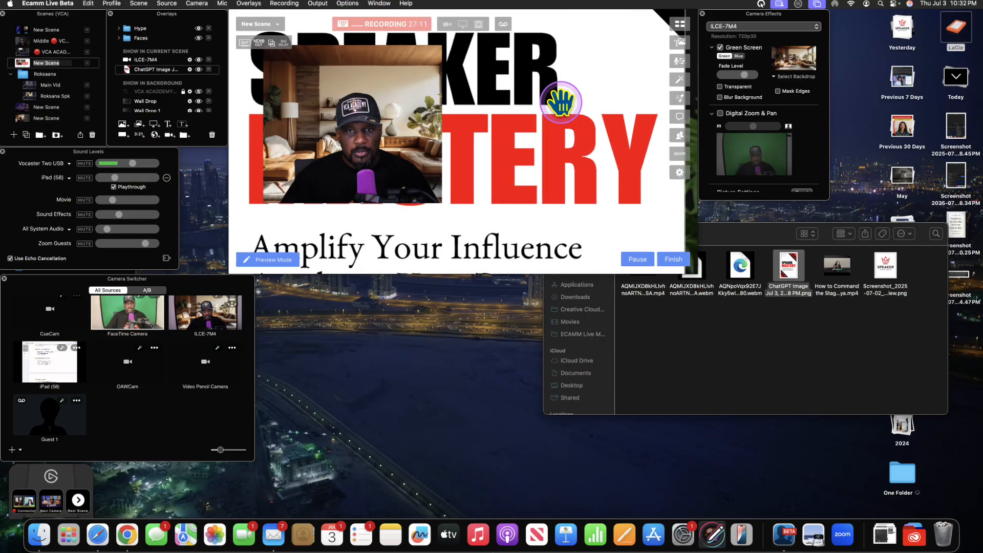
Crop the lower part of the Speaker Mastery image and refit it to fill the scene with title and tagline showing
scroll(561, 102, "down", 5)
right_click(561, 103)
left_click(532, 103)
left_click_drag(498, 177, 522, 99)
left_click_drag(543, 248, 535, 176)
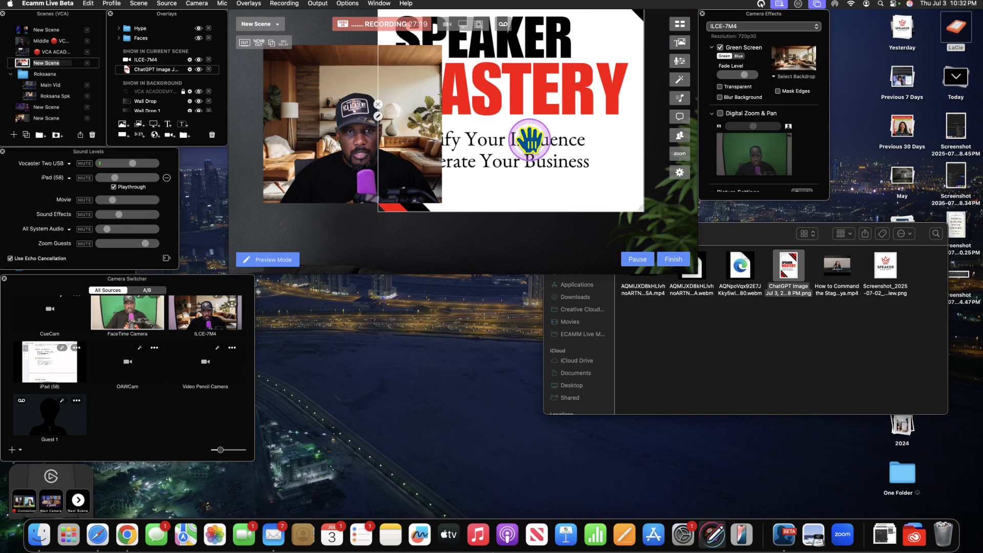
double_click(530, 140)
left_click_drag(531, 135, 518, 187)
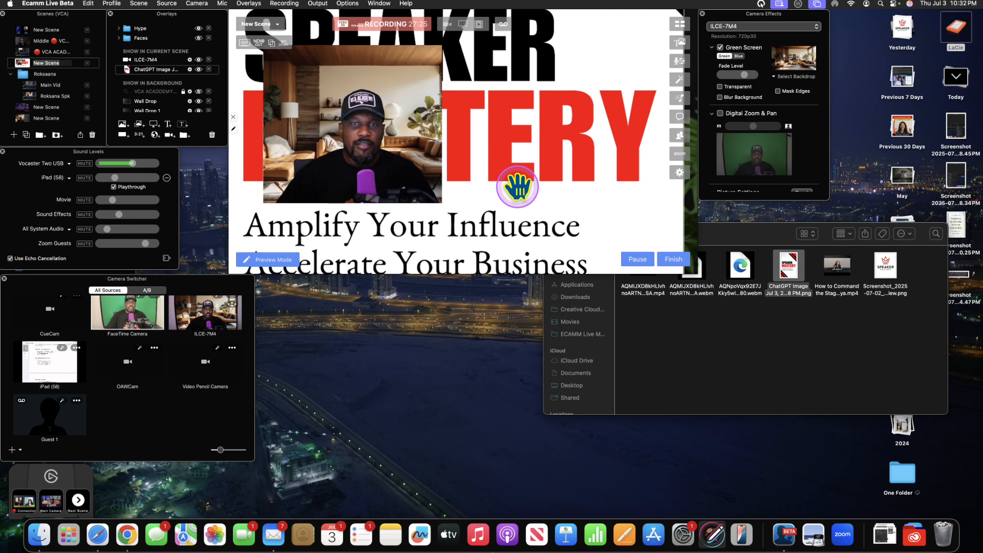
Shrink the ILCE-7M4 camera overlay over the image's left side and place a duplicate of it on the right side
left_click_drag(414, 145, 404, 139)
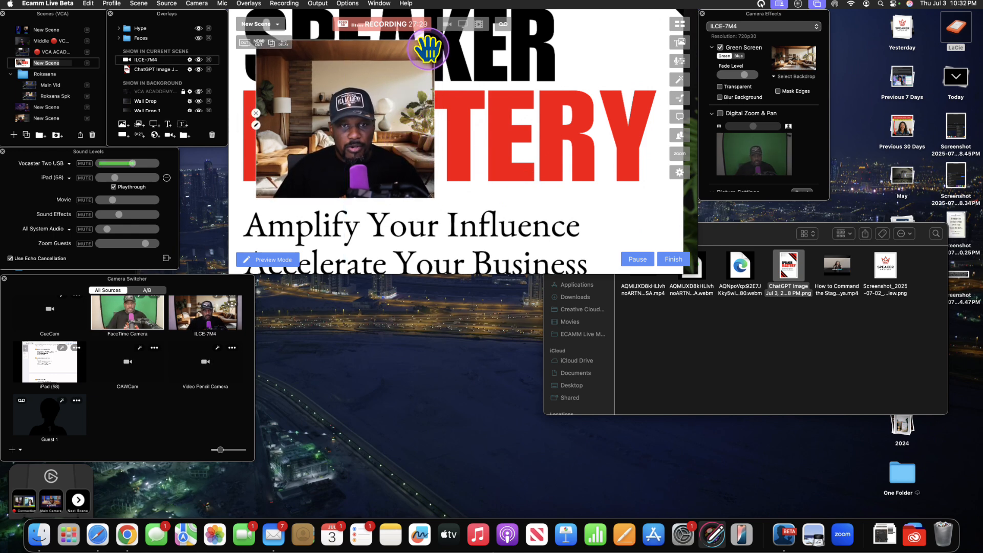
left_click_drag(390, 73, 384, 79)
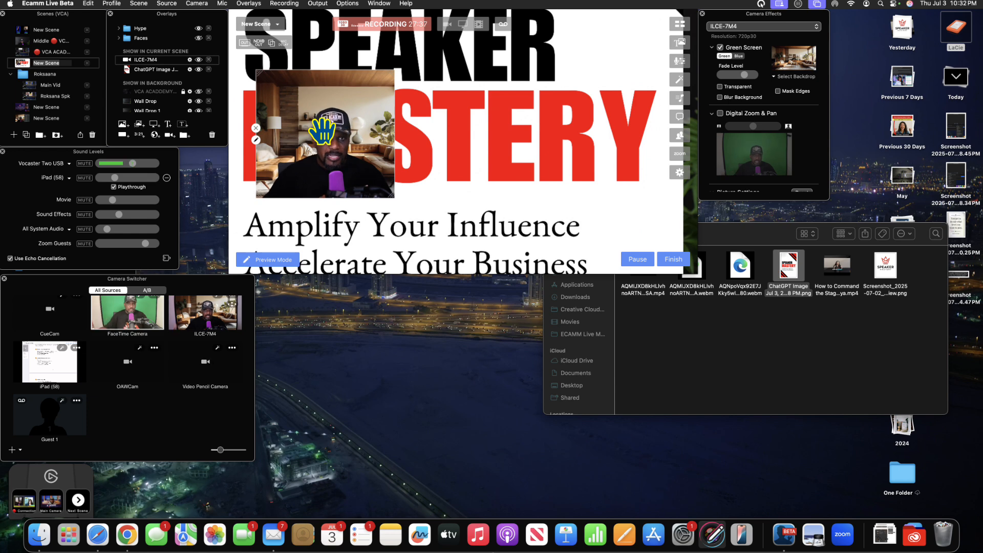
left_click_drag(322, 131, 565, 128)
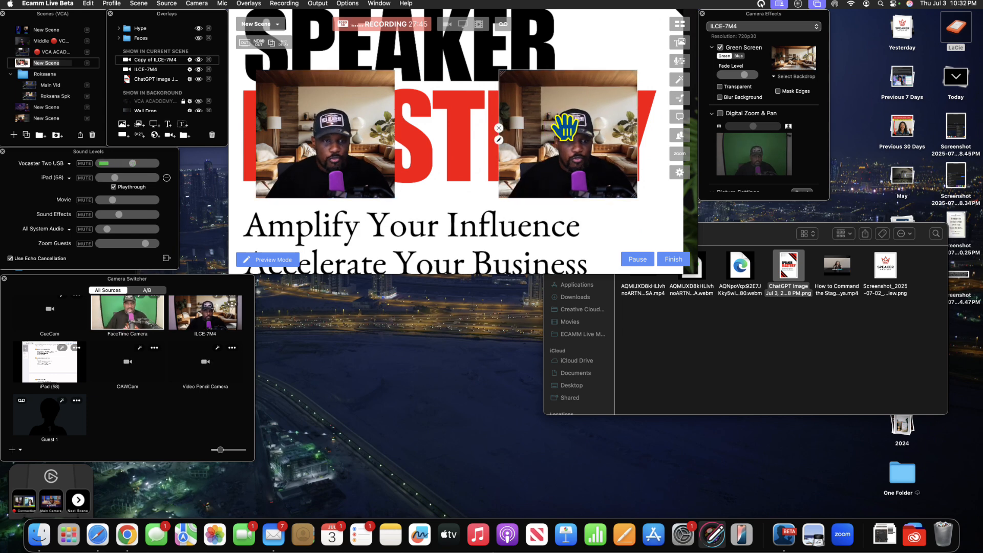
left_click(340, 134)
left_click_drag(329, 133, 330, 131)
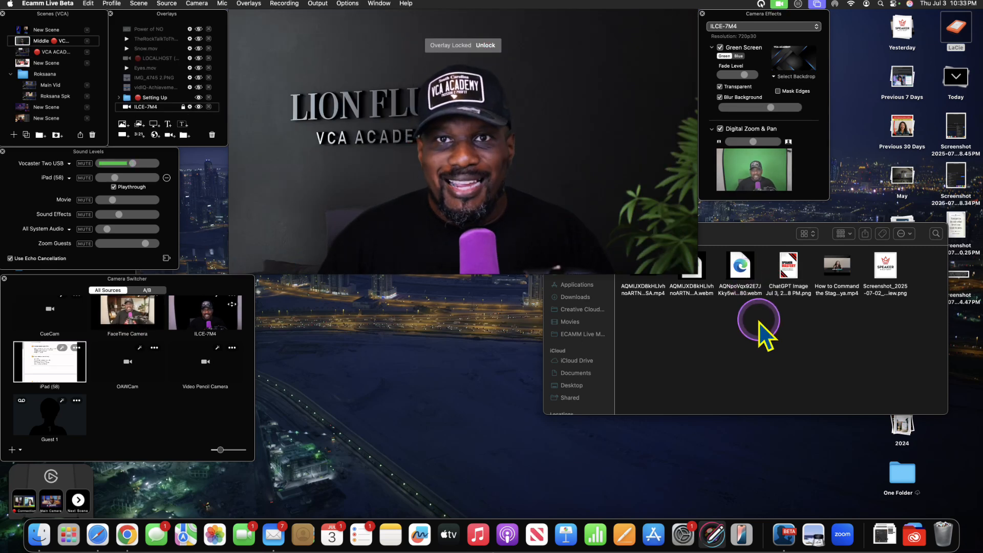
Add the Speaker Mastery logo, the Screenshot_2025-07-02 PNG, as an overlay above the wall lettering in the Middle VCA ACADEMY scene
left_click(759, 318)
key("ctrl+alt+m")
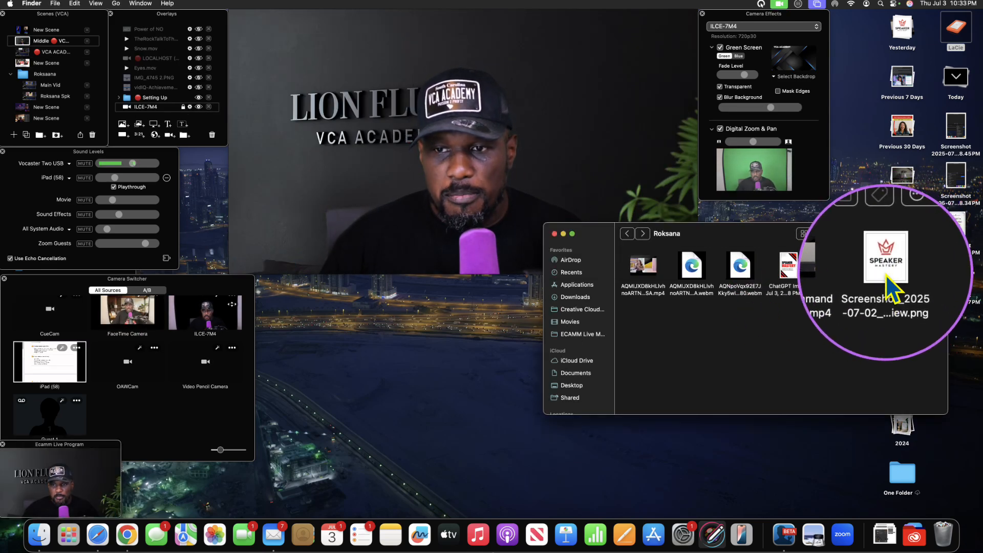
key("ctrl+alt+m")
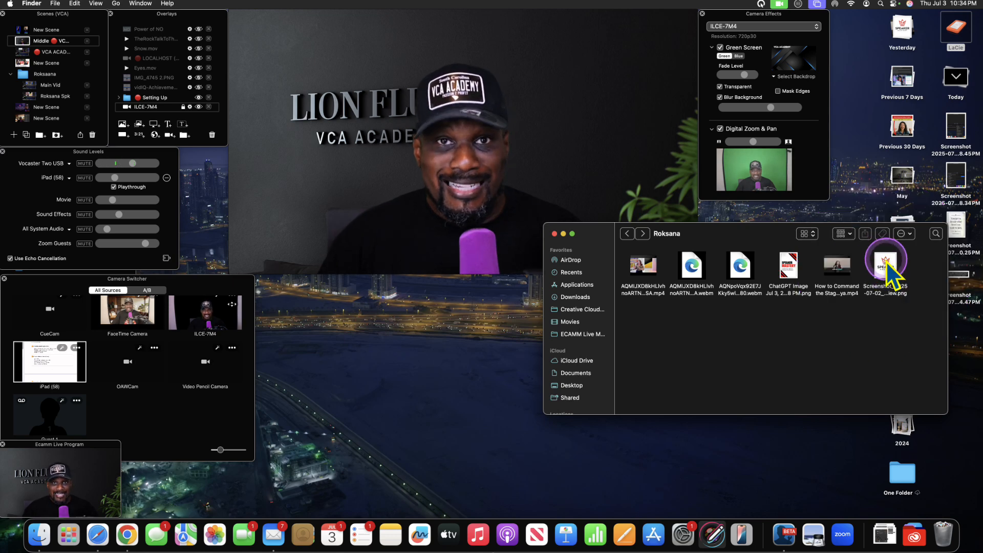
left_click(888, 271)
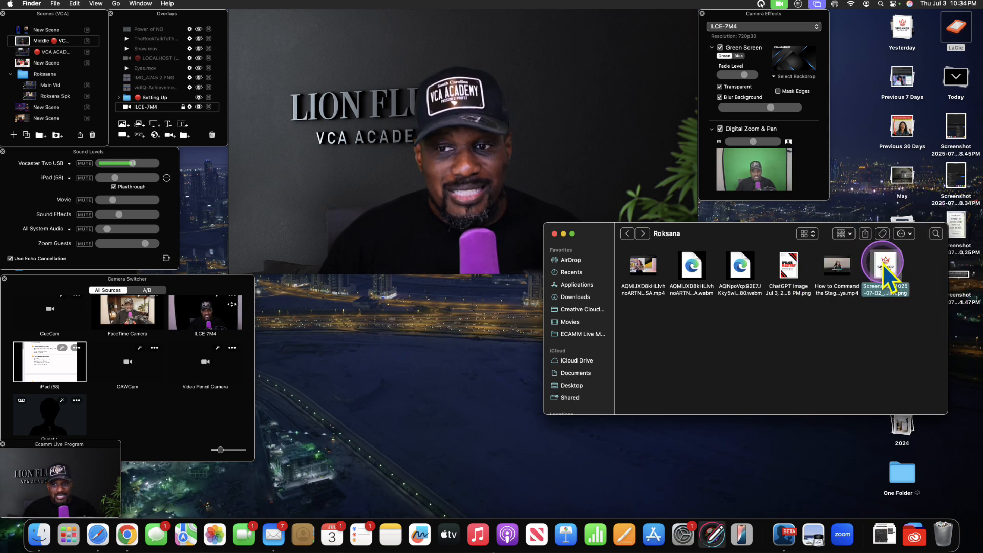
left_click_drag(891, 279, 378, 71)
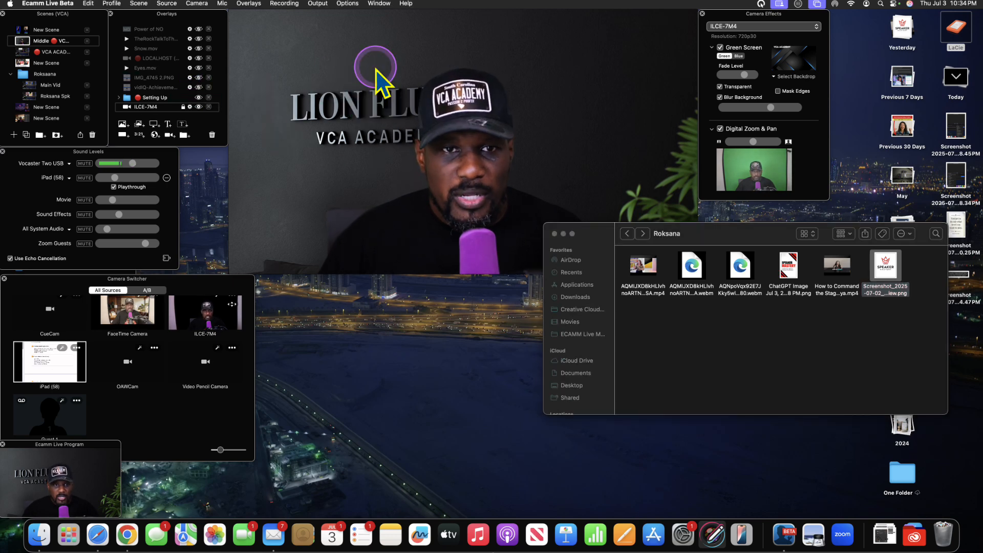
mouse_move(377, 55)
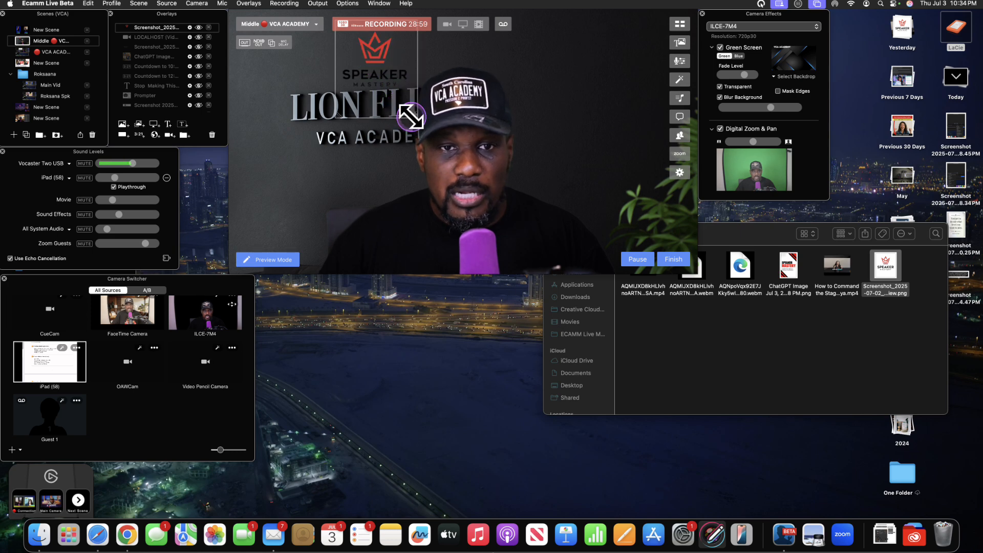
Enlarge the Speaker Mastery logo overlay and move it to the upper right of the scene, beside the presenter
left_click_drag(407, 114, 497, 185)
left_click(427, 90)
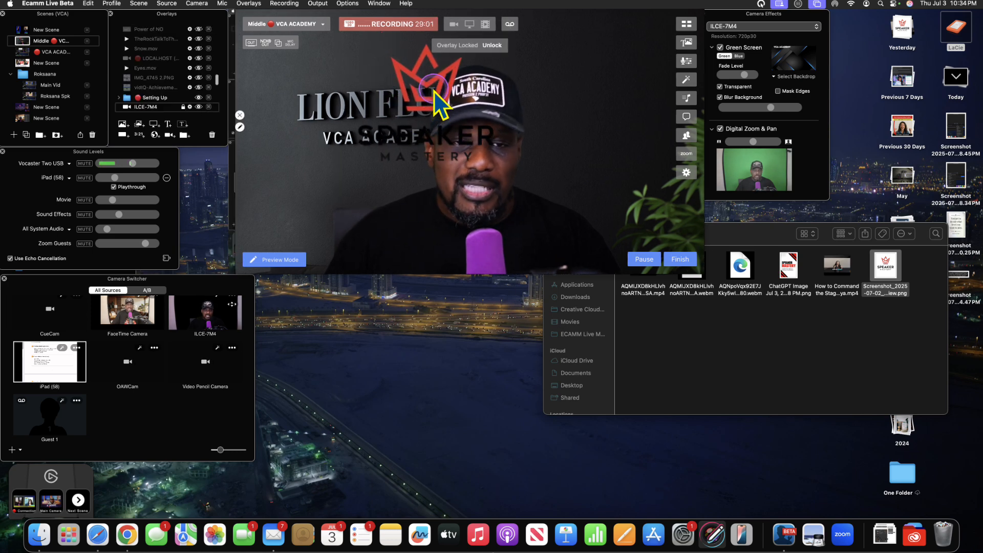
left_click_drag(426, 90, 609, 51)
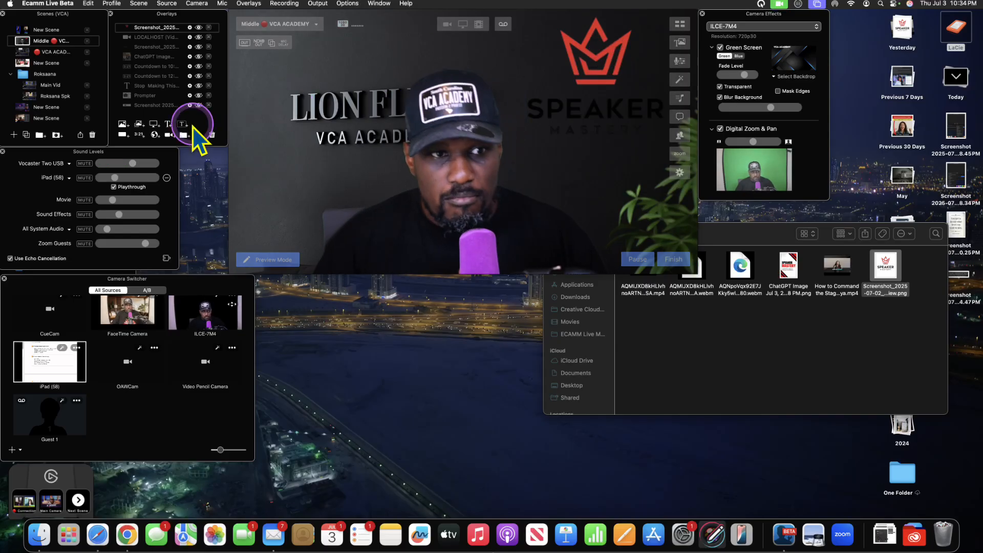
Add a 10-minute countdown text overlay in Lemon yellow, enlarge it and position it over the wall lettering
left_click(140, 135)
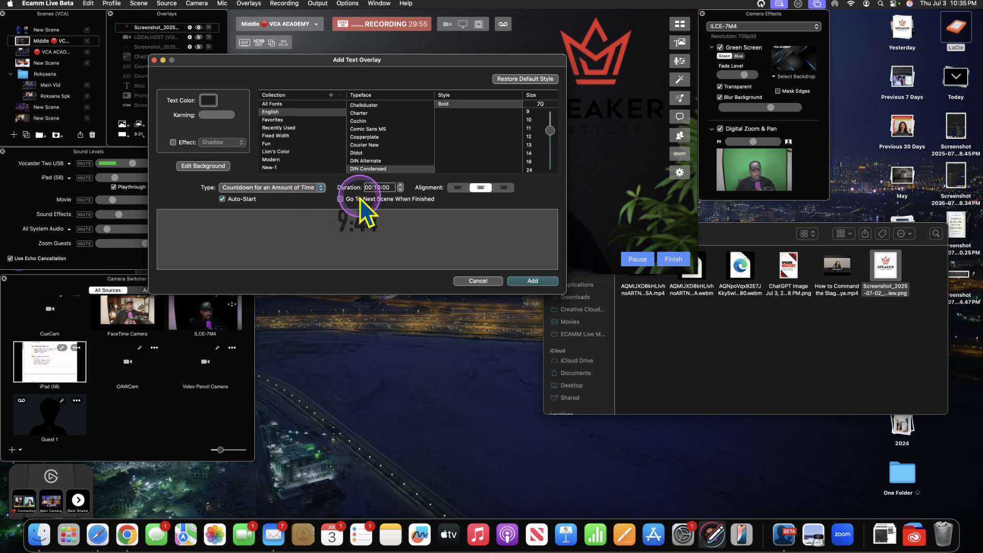
left_click(208, 101)
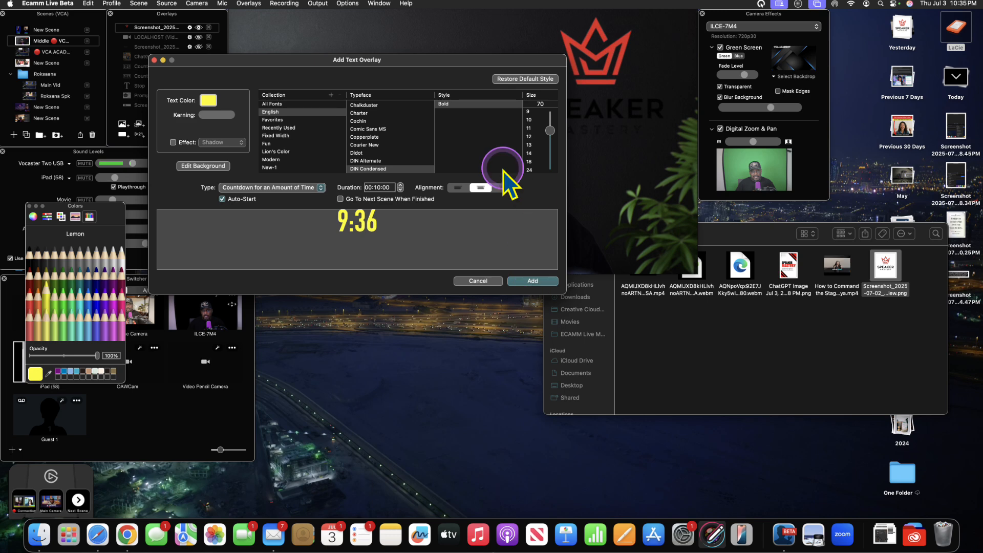
key("Return")
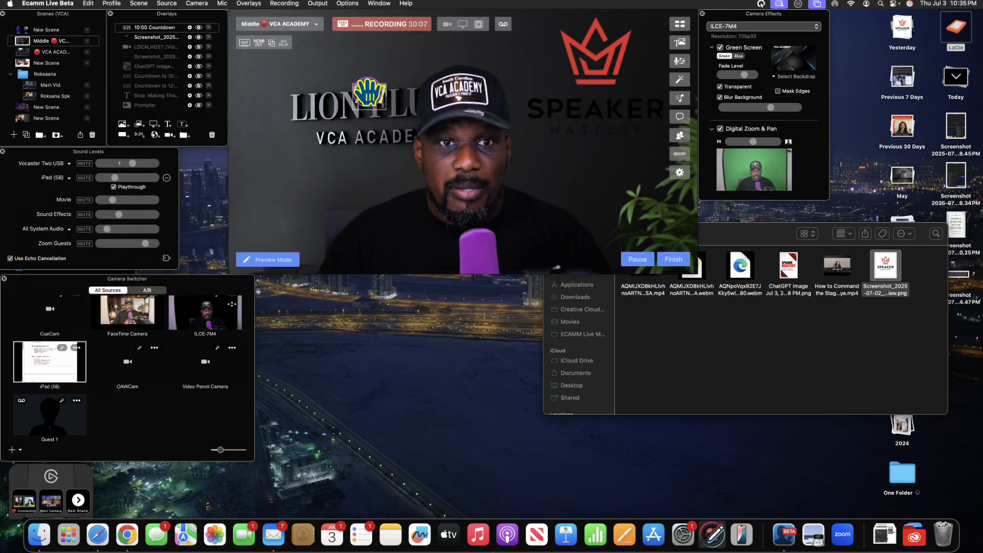
left_click_drag(368, 92, 434, 130)
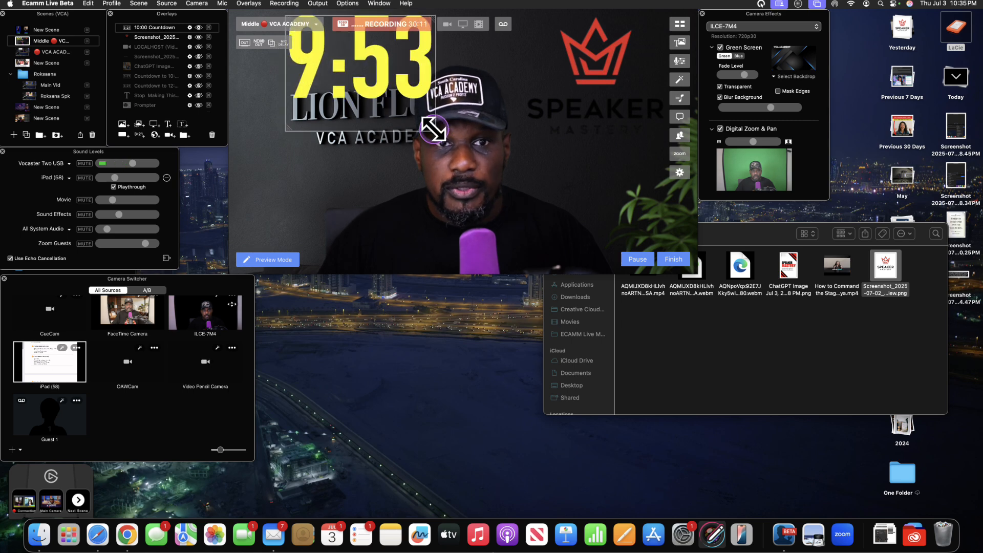
left_click_drag(369, 52, 328, 88)
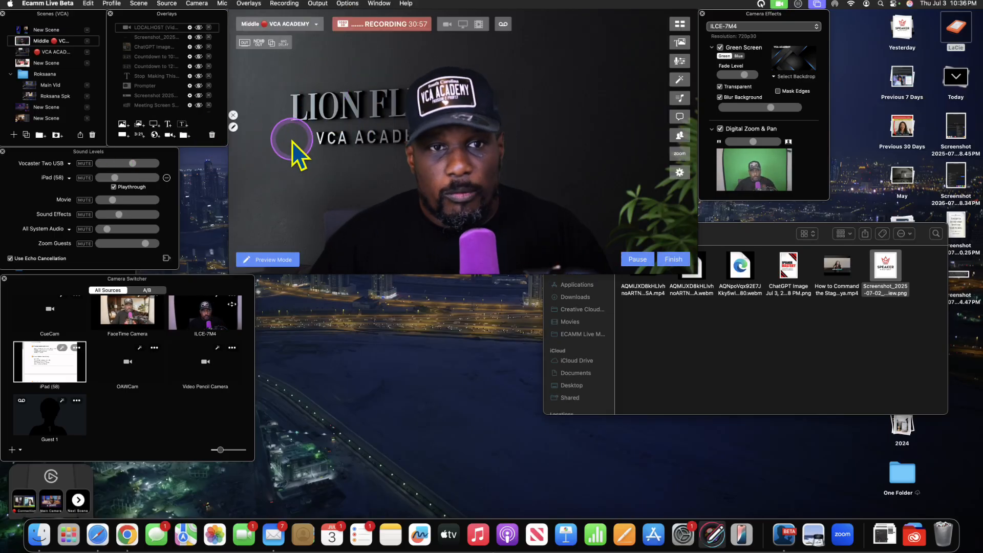
Add a Screen Share overlay to the scene, enlarge it and position it over the upper right area
left_click(154, 125)
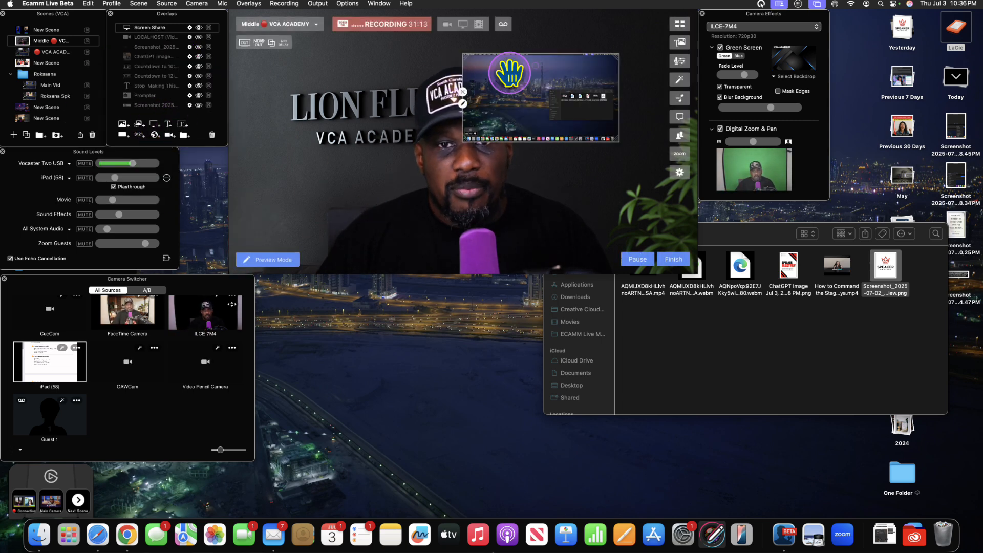
left_click_drag(495, 81, 525, 64)
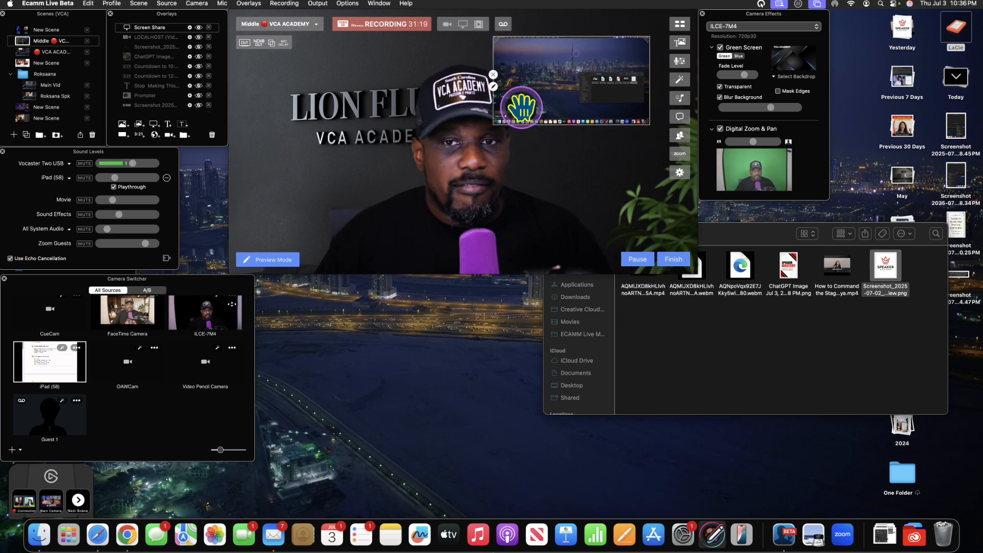
left_click_drag(497, 123, 407, 192)
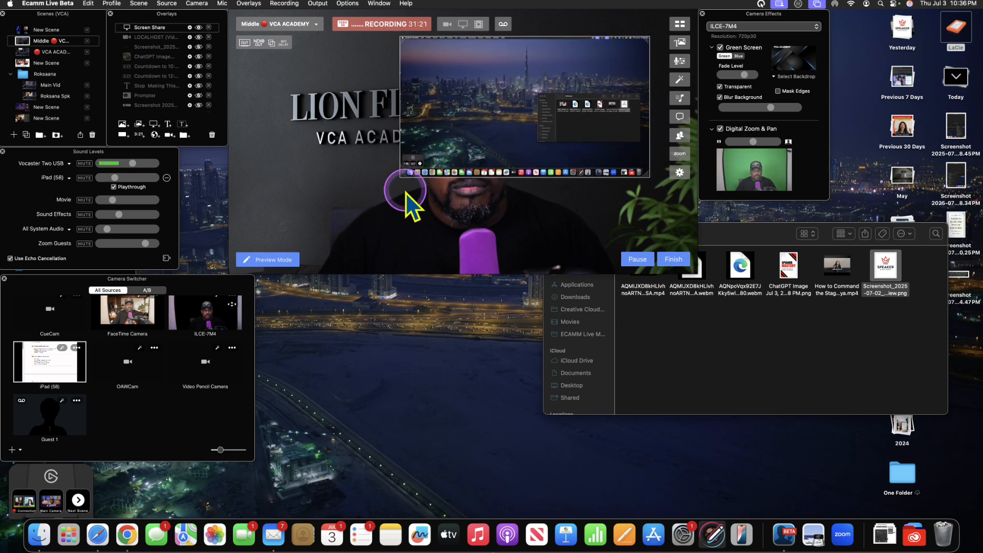
left_click_drag(497, 117, 433, 134)
left_click_drag(402, 241, 488, 136)
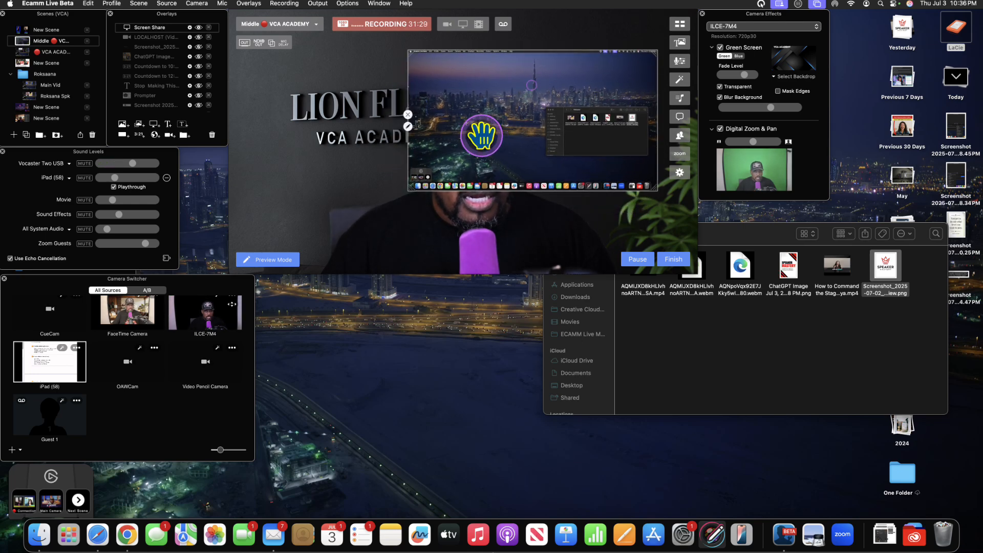
Delete the Screen Share overlay from the scene
left_click(212, 135)
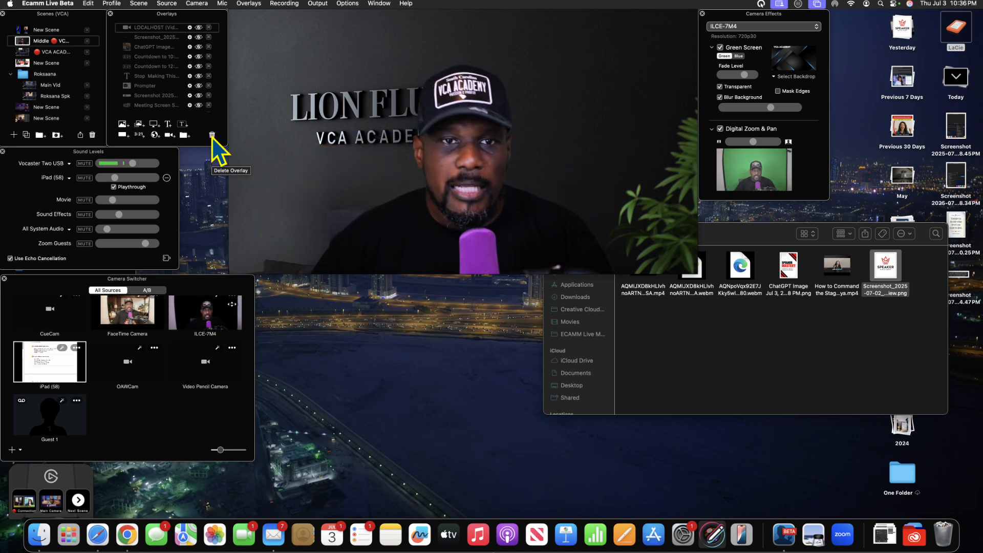
left_click(306, 93)
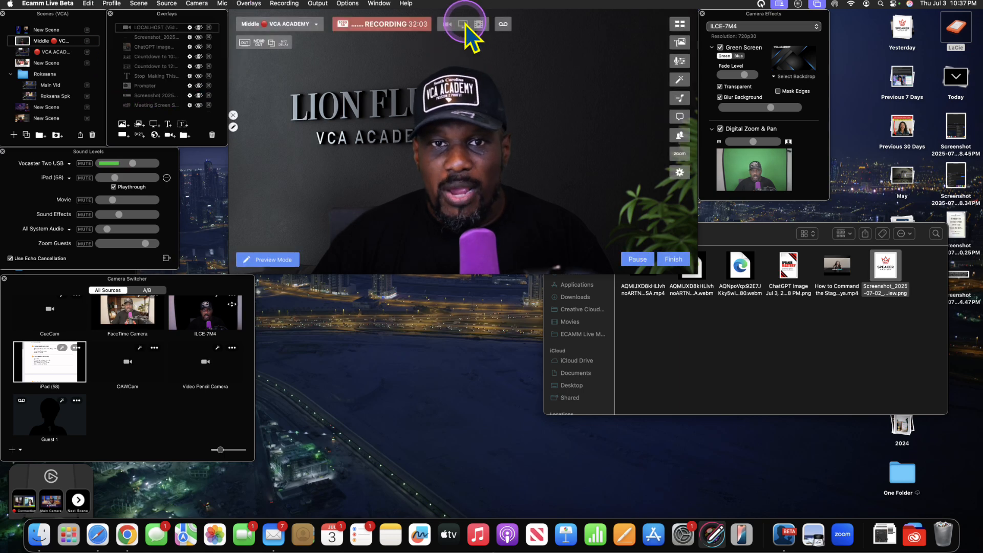
Share the Roksana Finder window as the scene's source behind the presenter, and set the source back to Blank
left_click(465, 24)
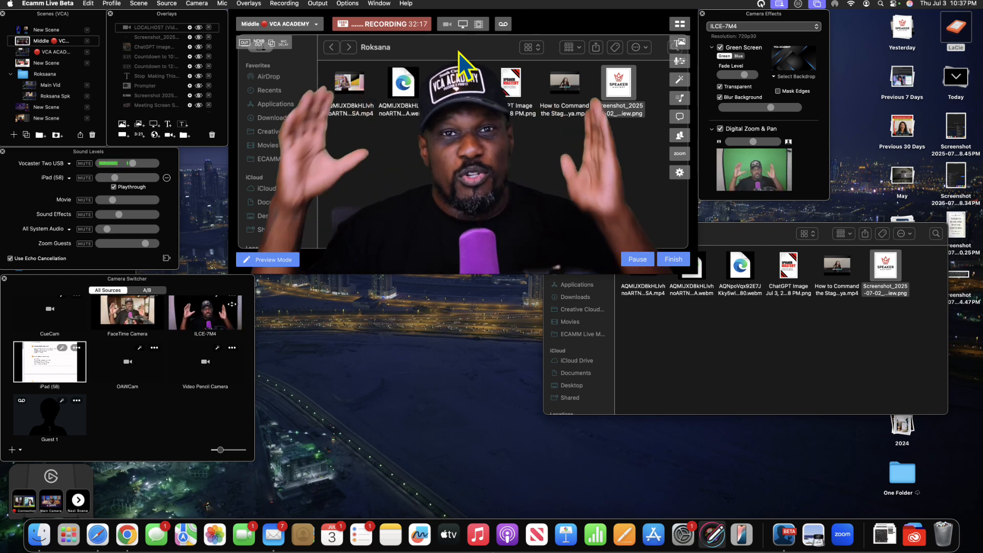
left_click(466, 50)
mouse_move(467, 51)
left_mouse_down()
mouse_move(533, 51)
mouse_move(451, 54)
left_mouse_up()
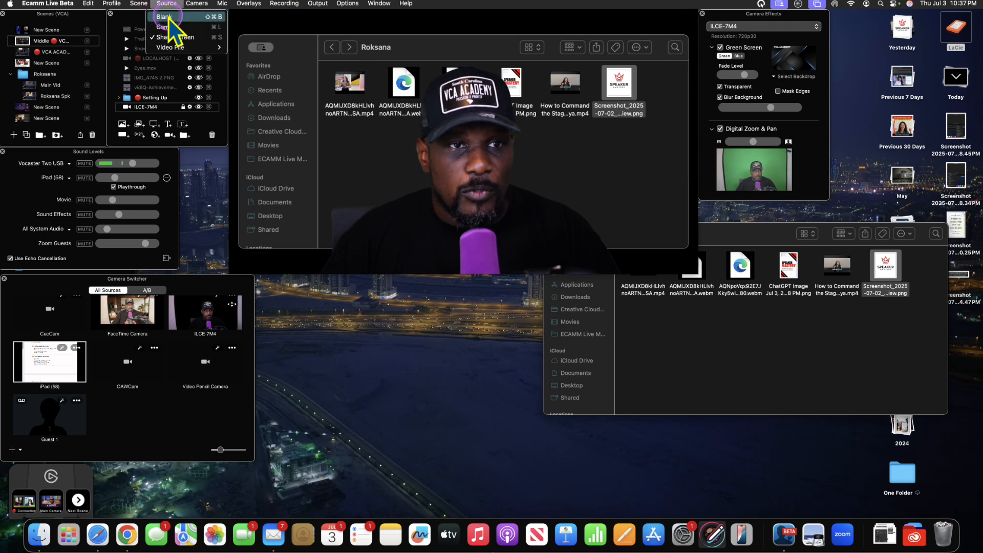
left_click(168, 17)
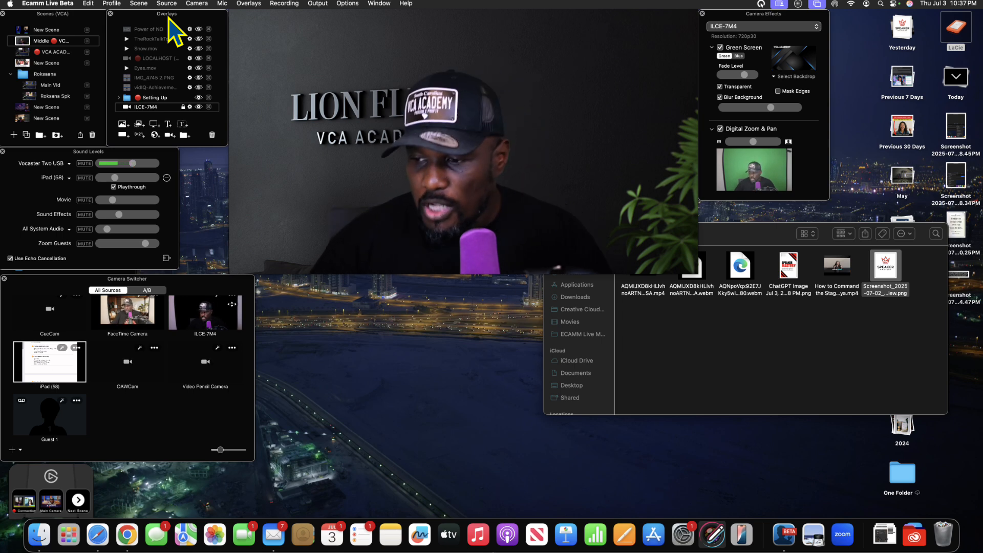
mouse_move(290, 52)
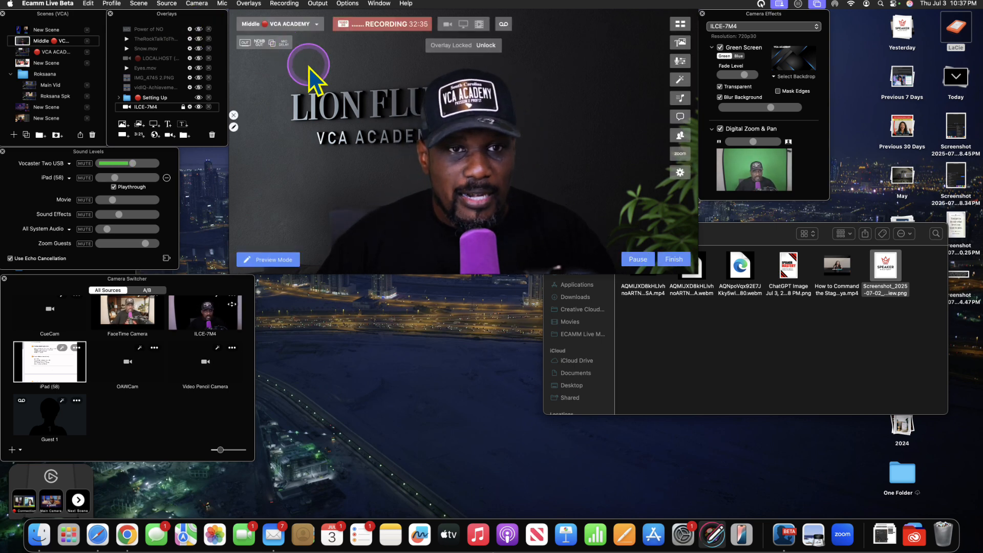